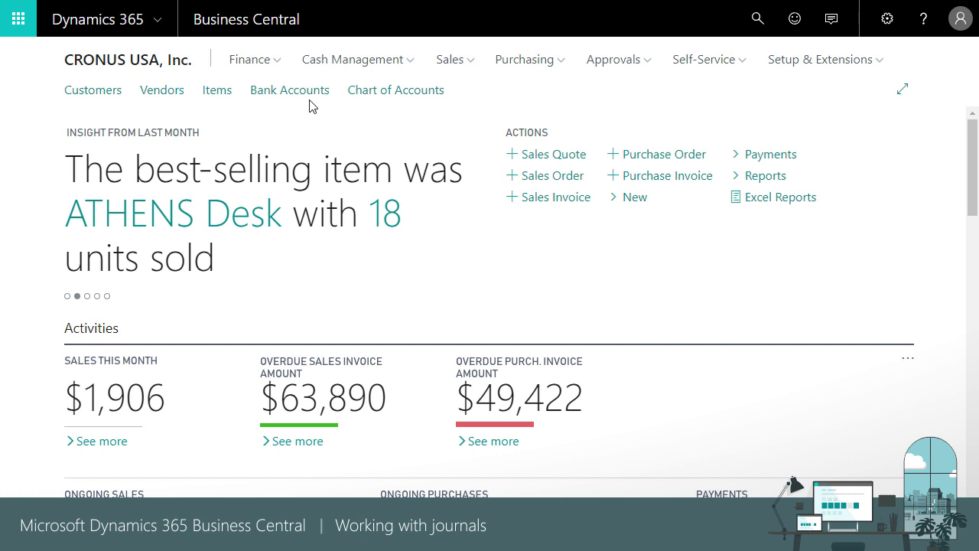
Go to Finance > General Journals to list the DEFAULT, EXPENSES, MONTHLY, REIMBURSE and SALARIES batches.
left_click(277, 64)
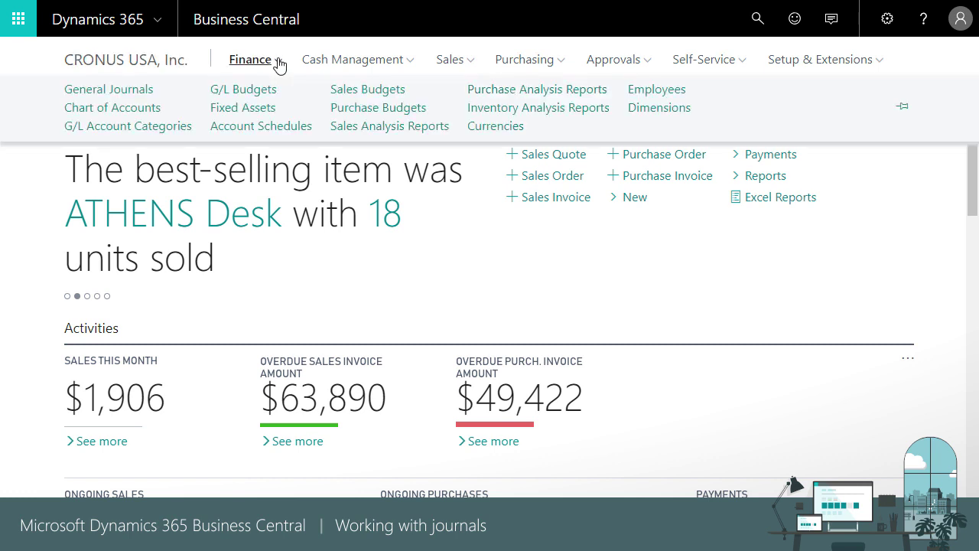
left_click(144, 93)
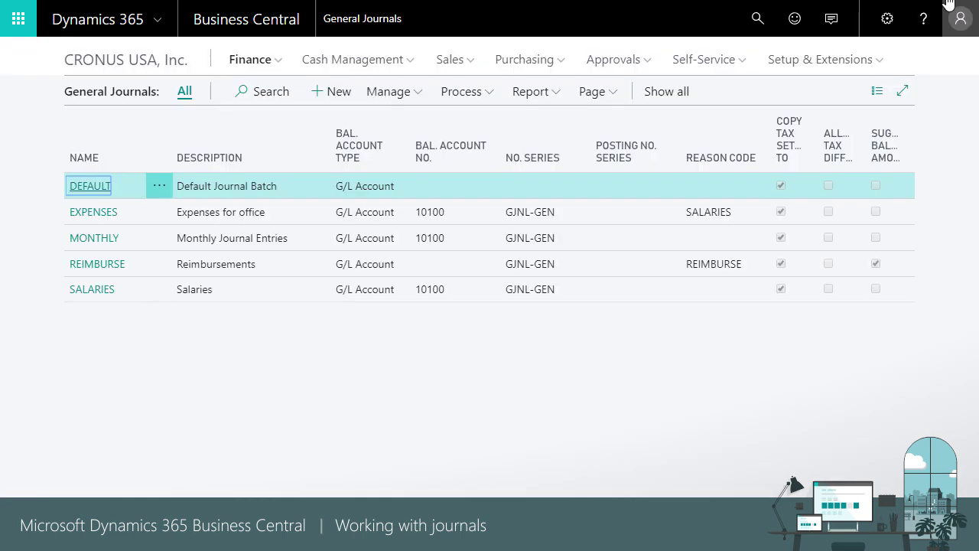
left_click(886, 19)
left_click(819, 80)
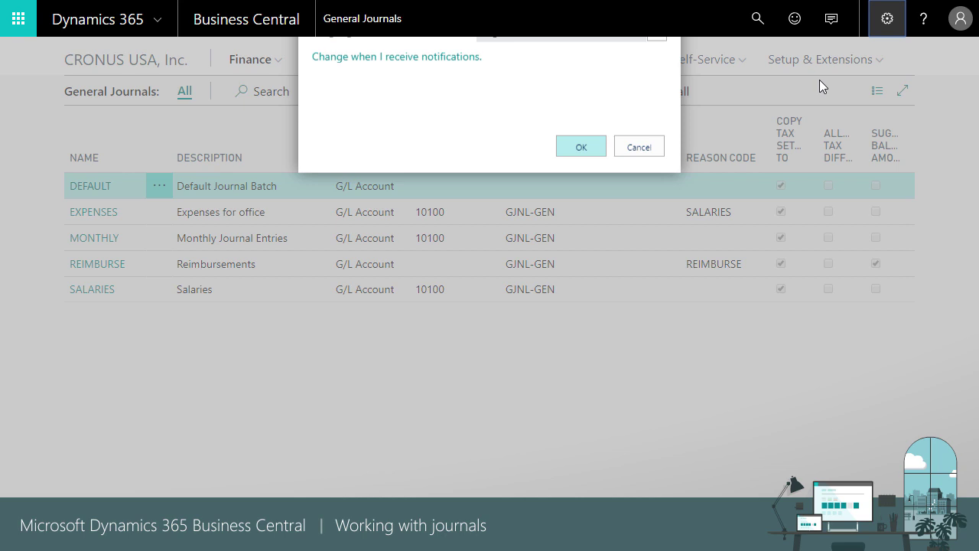
left_click(660, 102)
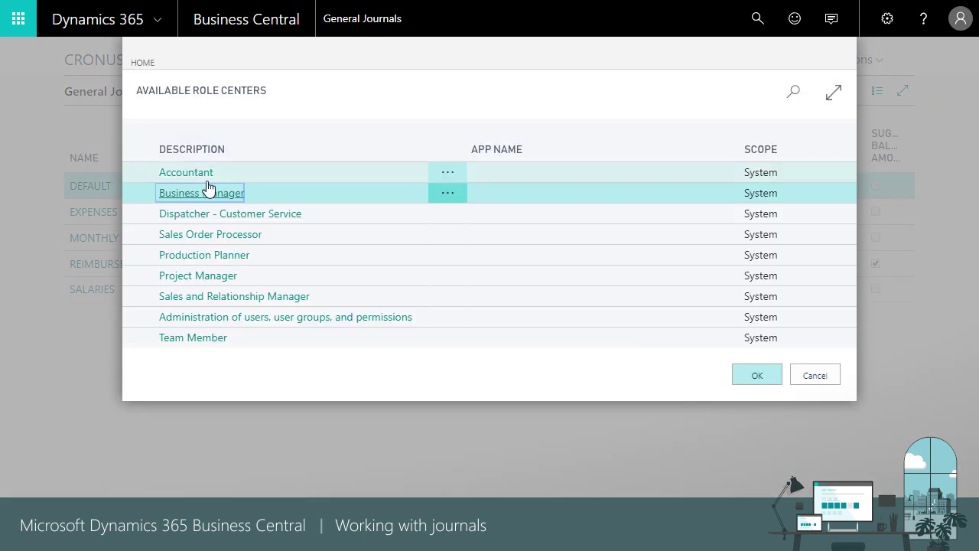
left_click(200, 175)
left_click(597, 320)
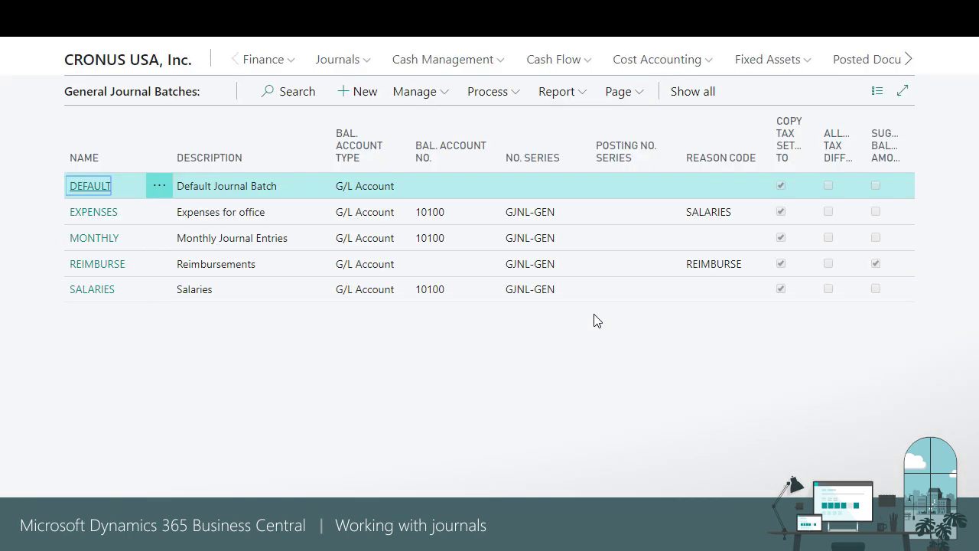
left_click(366, 67)
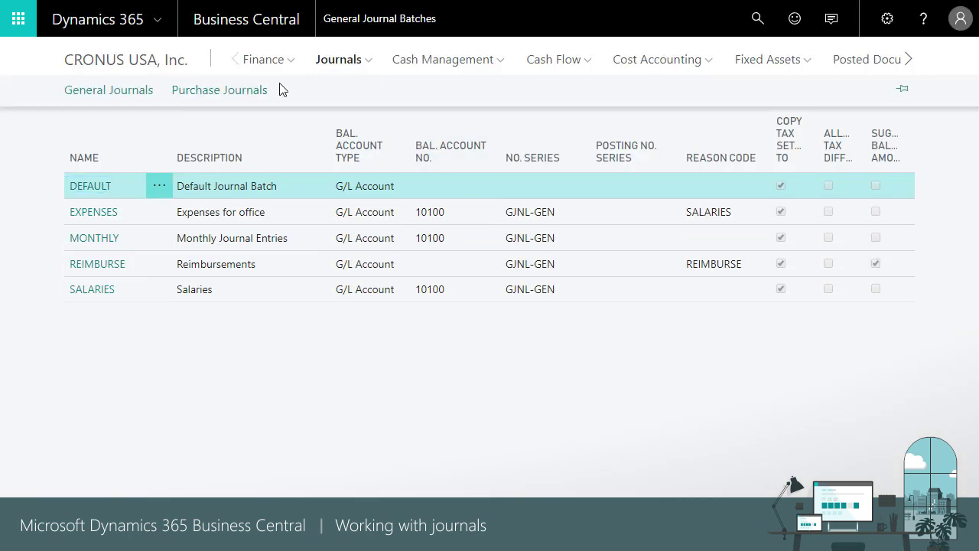
left_click(133, 91)
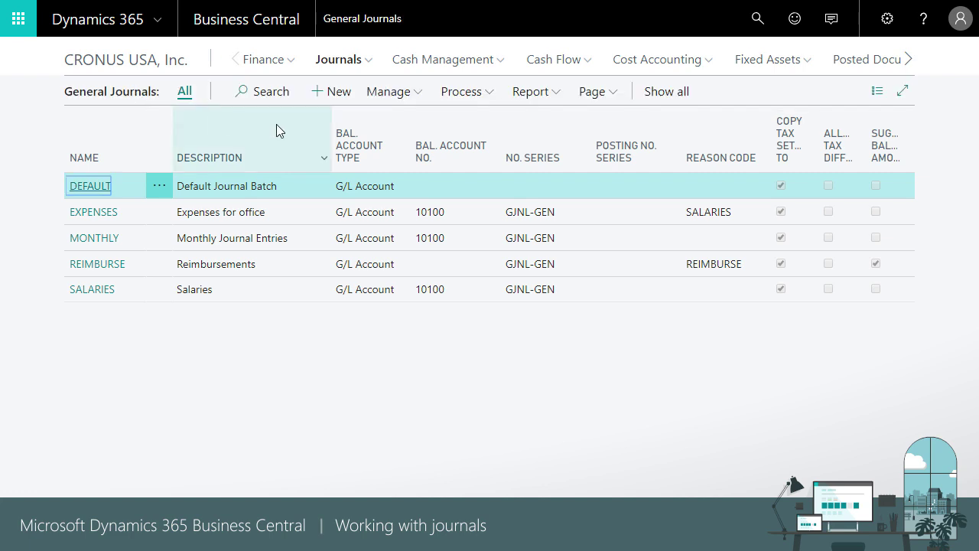
left_click(887, 18)
left_click(813, 80)
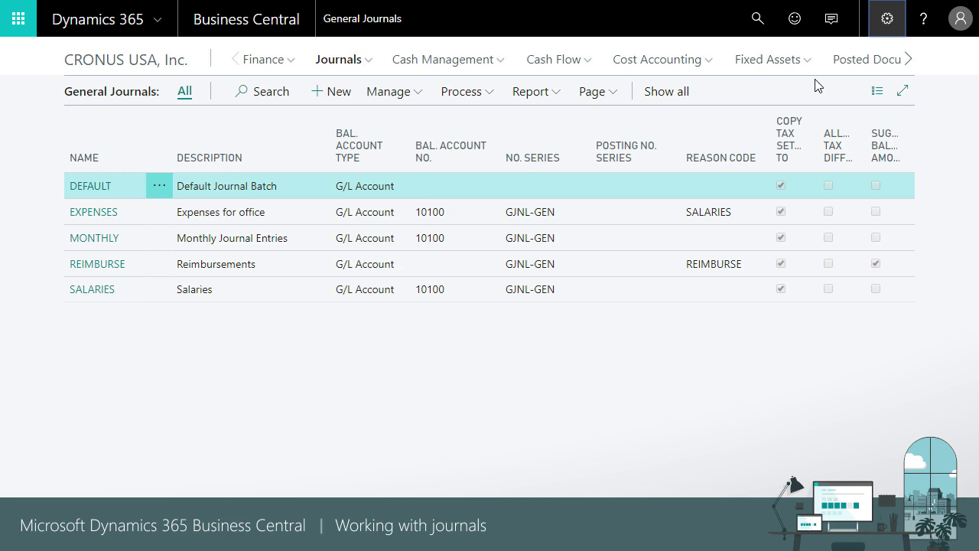
left_click(652, 102)
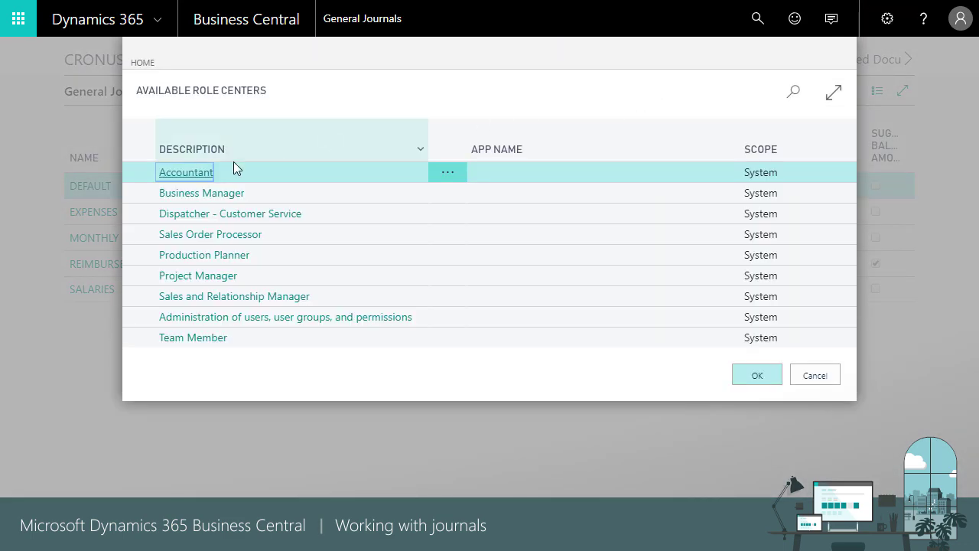
left_click(191, 196)
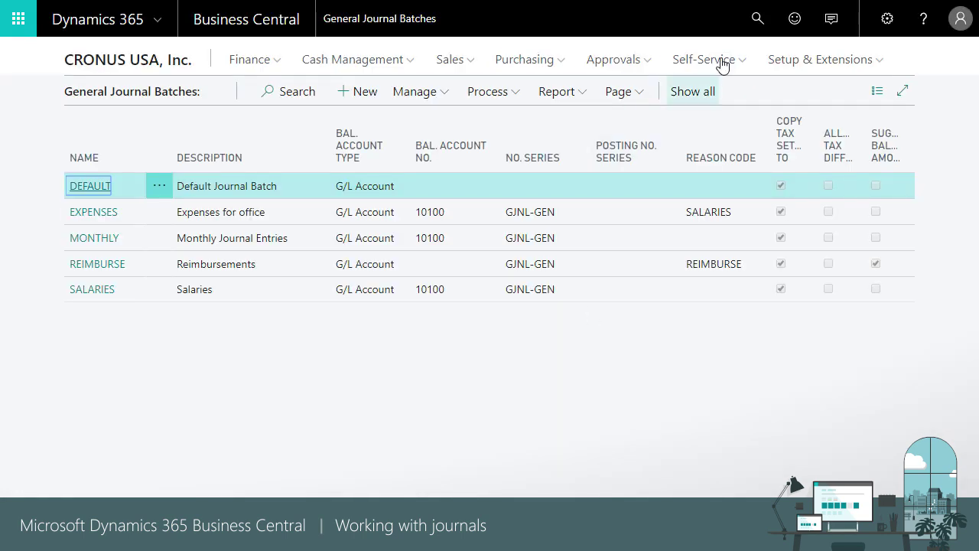
left_click(755, 21)
type("gene")
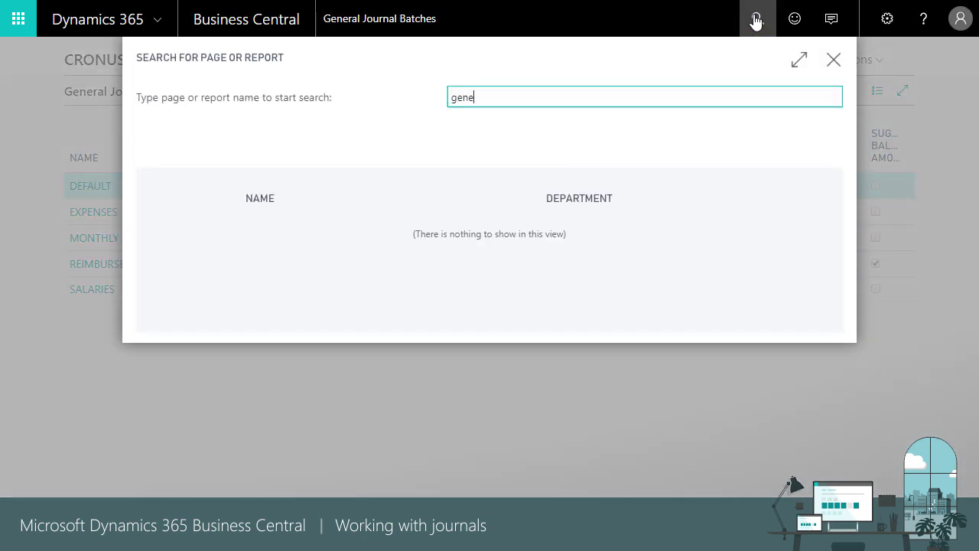
type("ral journal t")
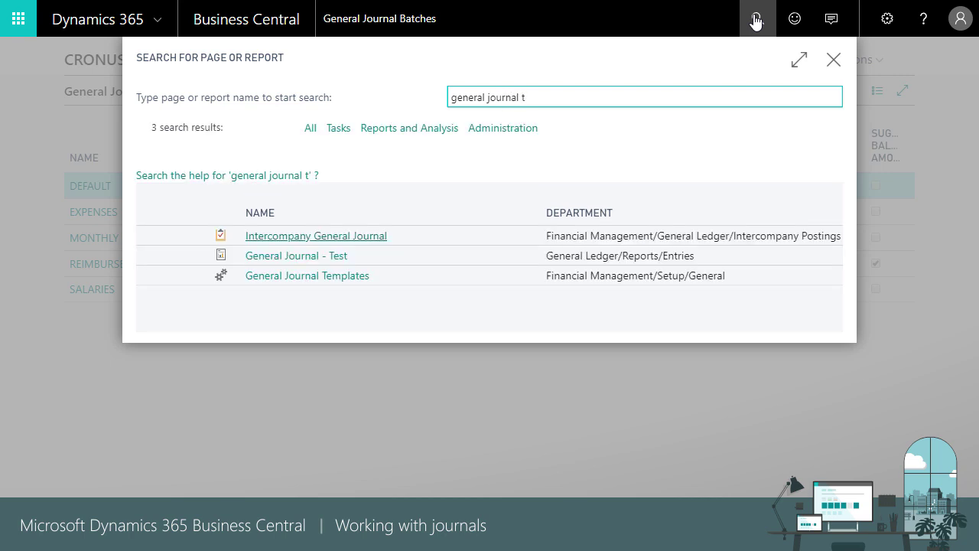
left_click(329, 276)
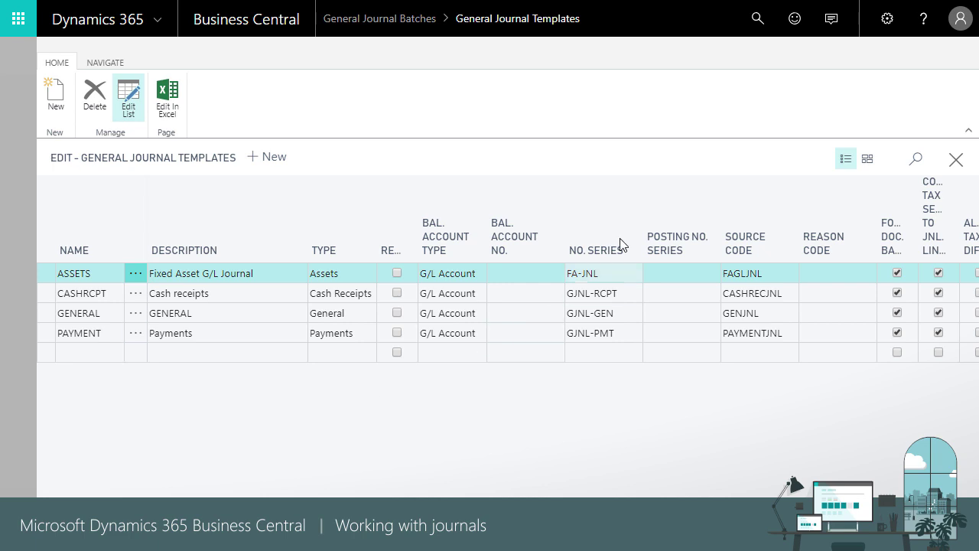
left_click(956, 159)
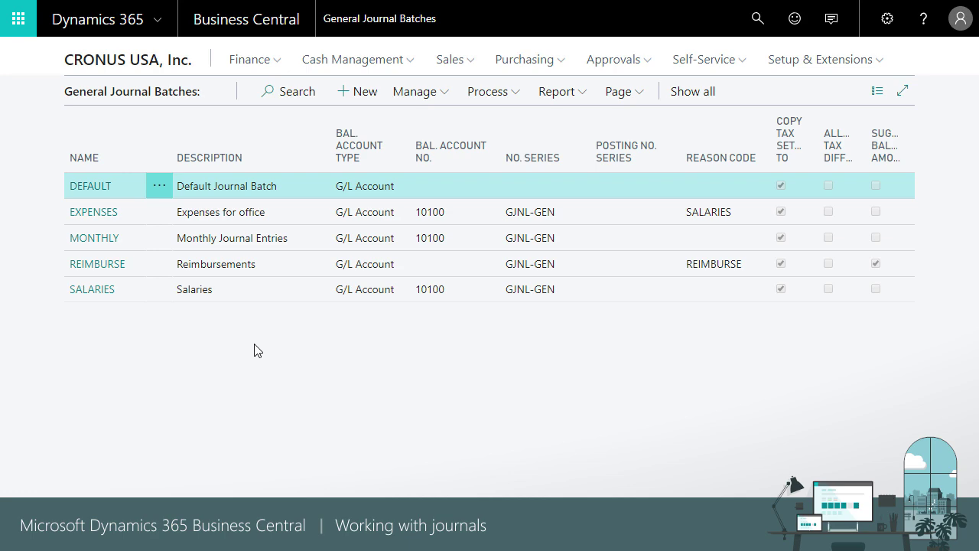
left_click(107, 265)
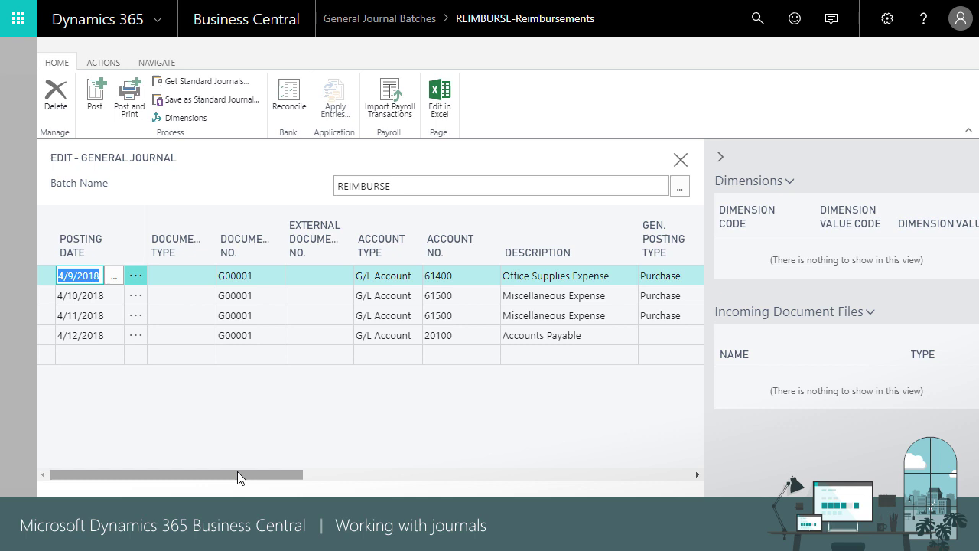
mouse_move(240, 471)
left_mouse_down()
mouse_move(295, 469)
mouse_move(241, 472)
left_mouse_up()
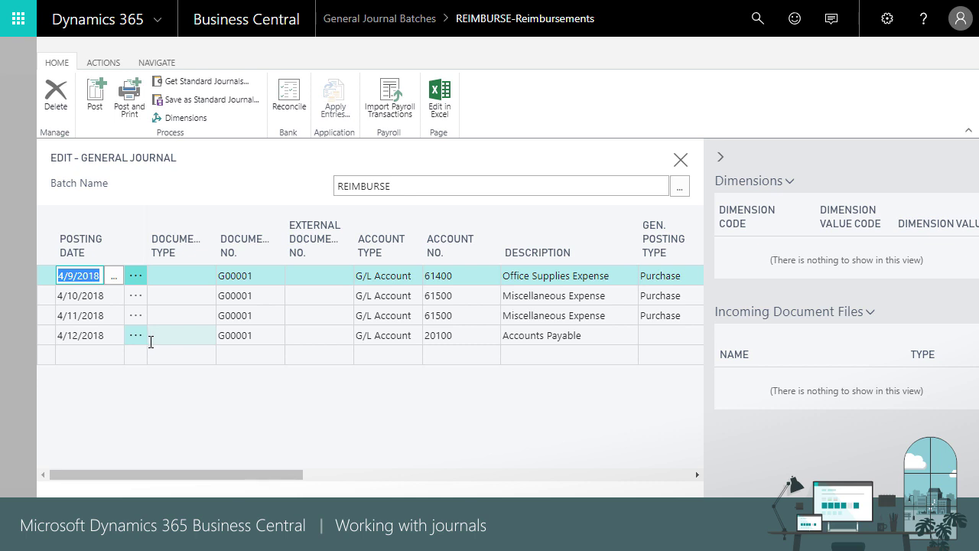
left_click(680, 159)
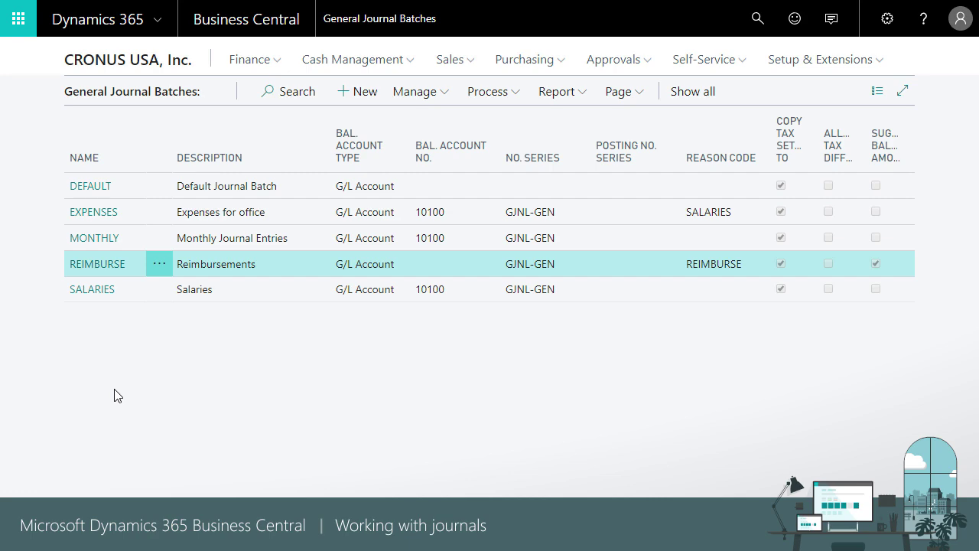
left_click(93, 214)
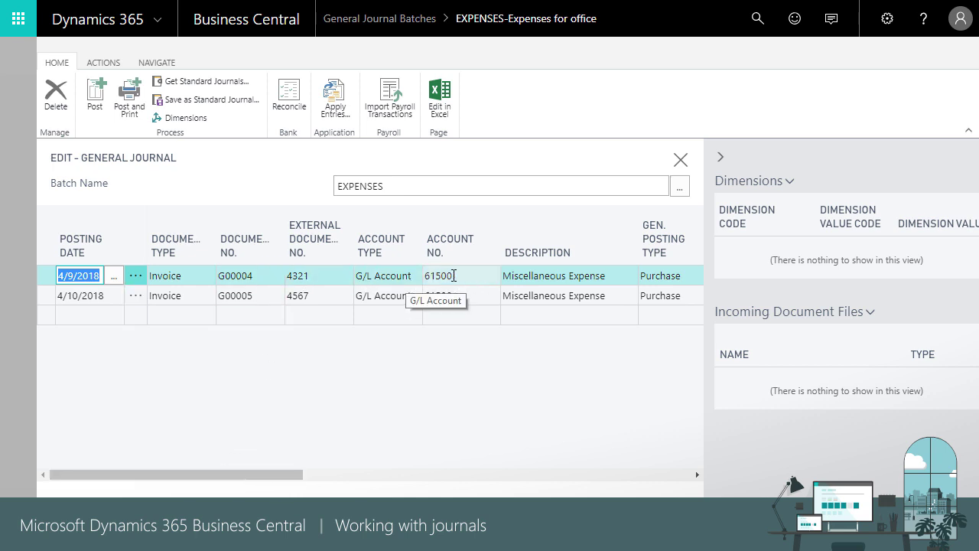
left_click_drag(290, 474, 538, 482)
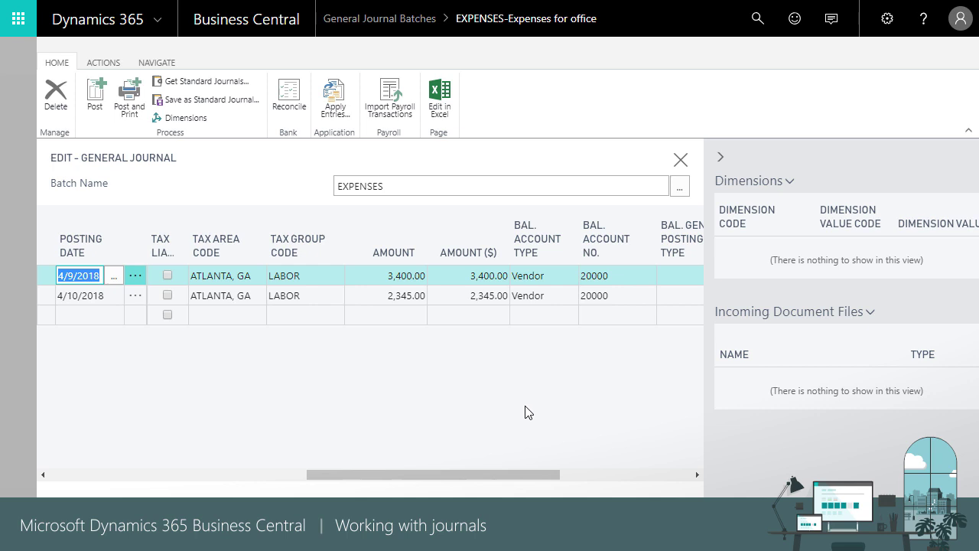
left_click(681, 160)
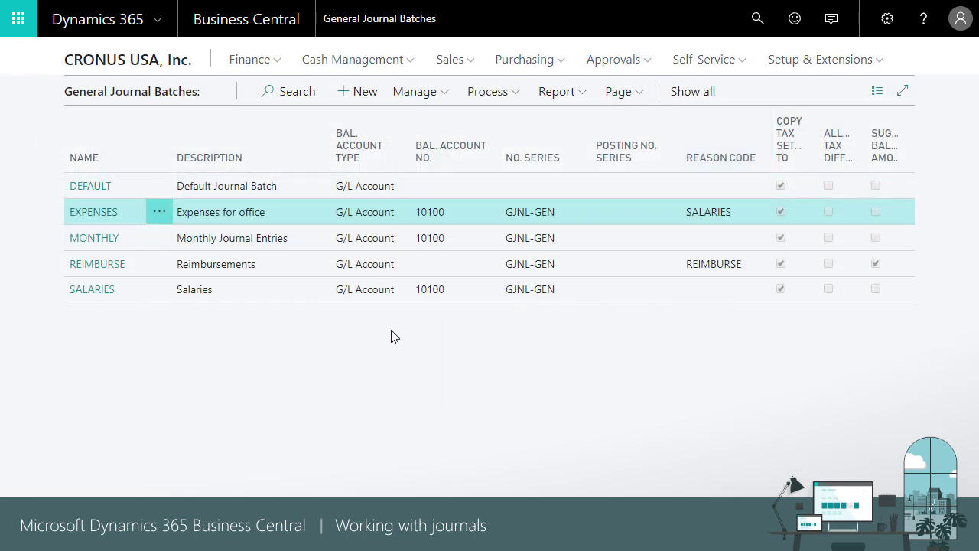
Preview posting of the EXPENSES invoices G00004 and G00005 to account 61500, then close the preview unposted.
left_click(107, 216)
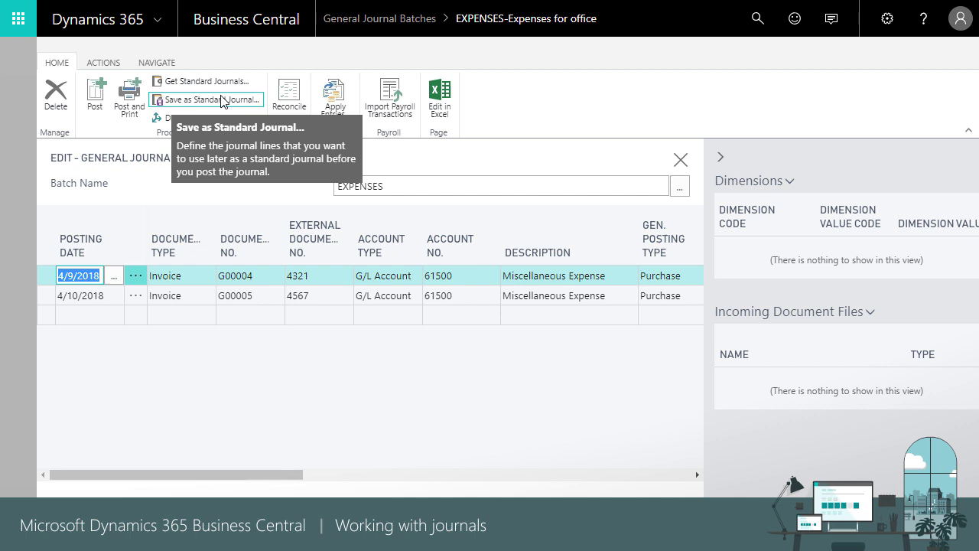
left_click(103, 62)
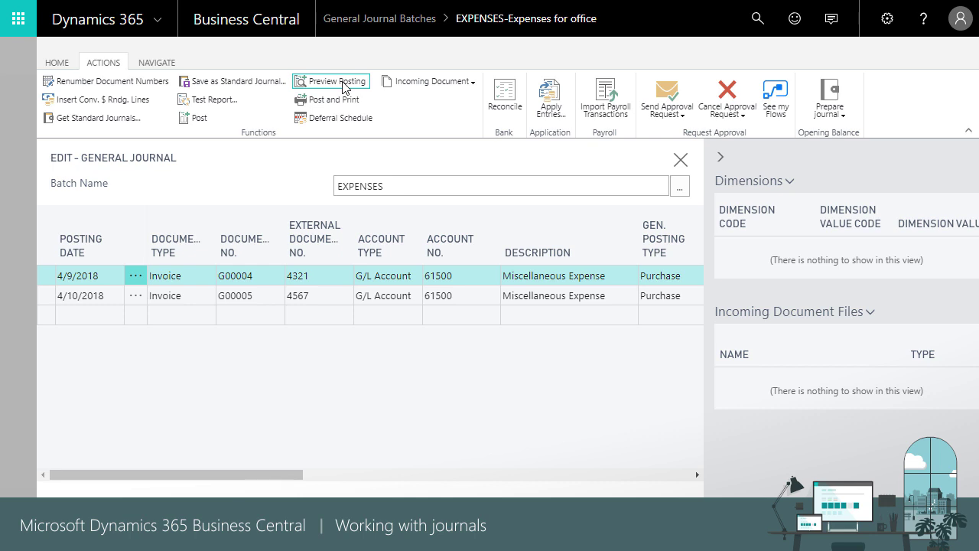
left_click(341, 82)
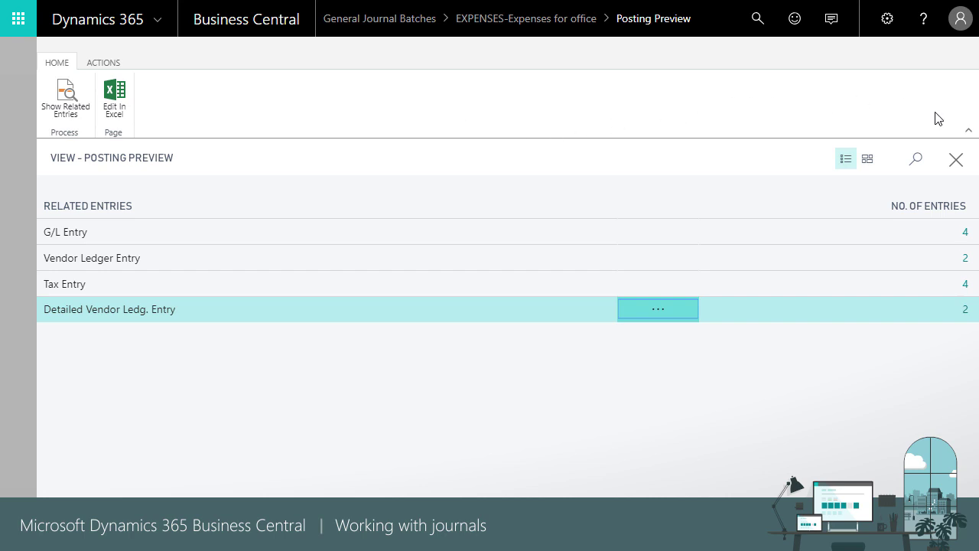
left_click(956, 159)
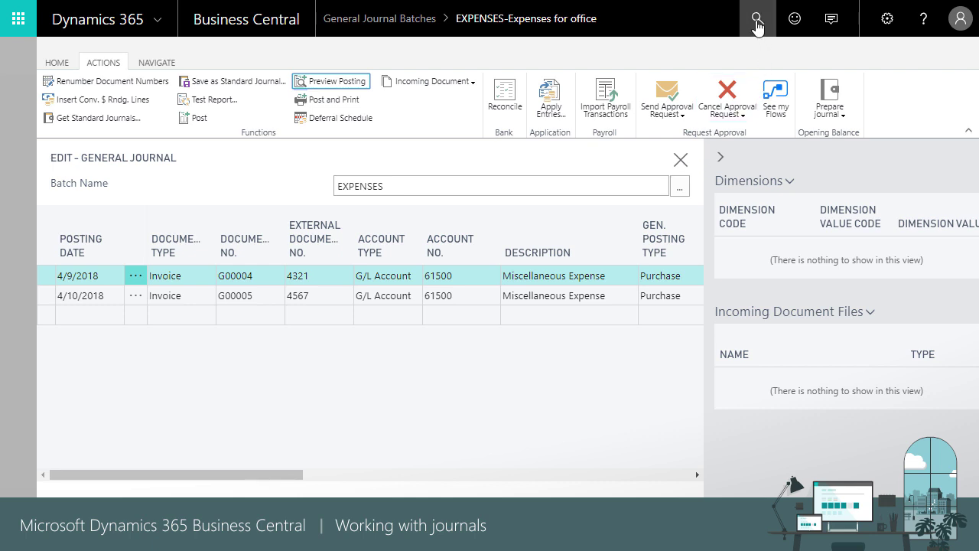
left_click(756, 25)
type("g/")
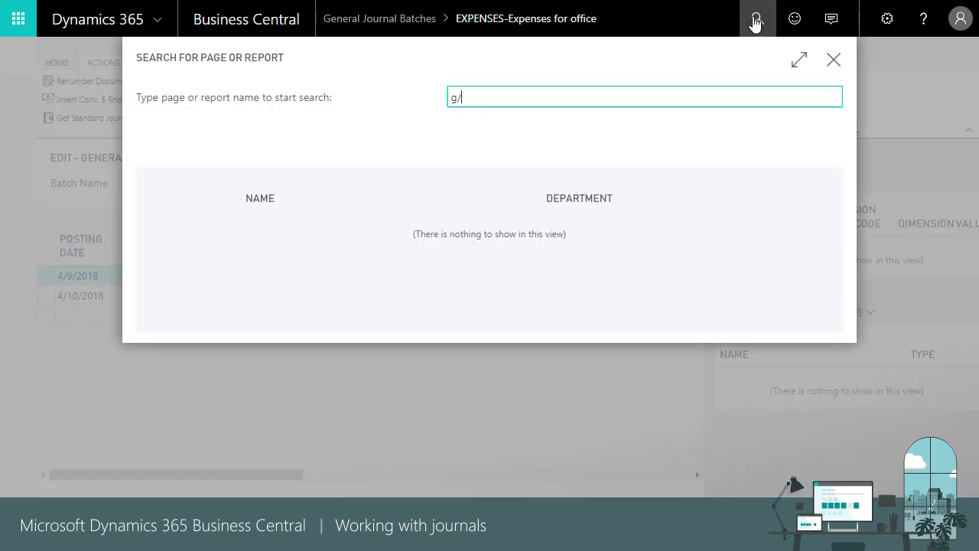
type("l regis")
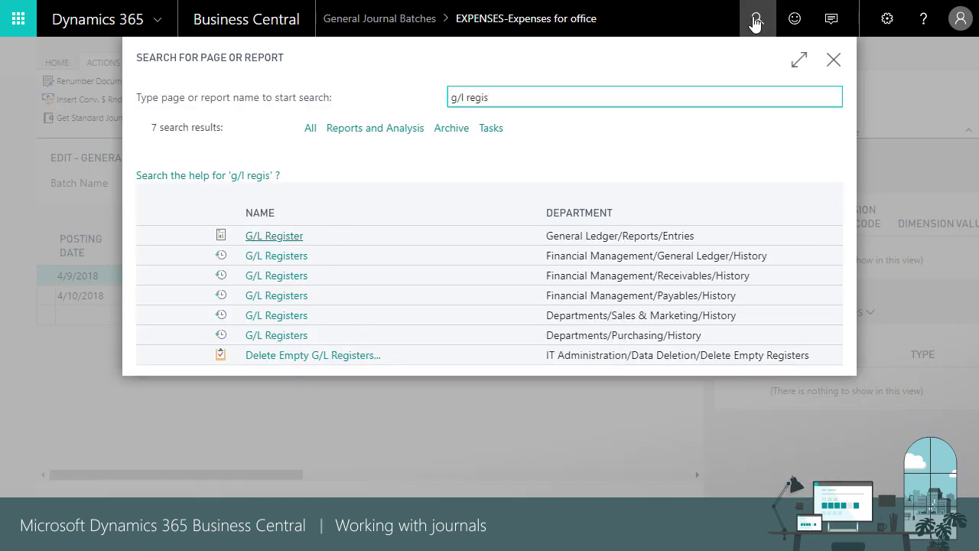
left_click(299, 258)
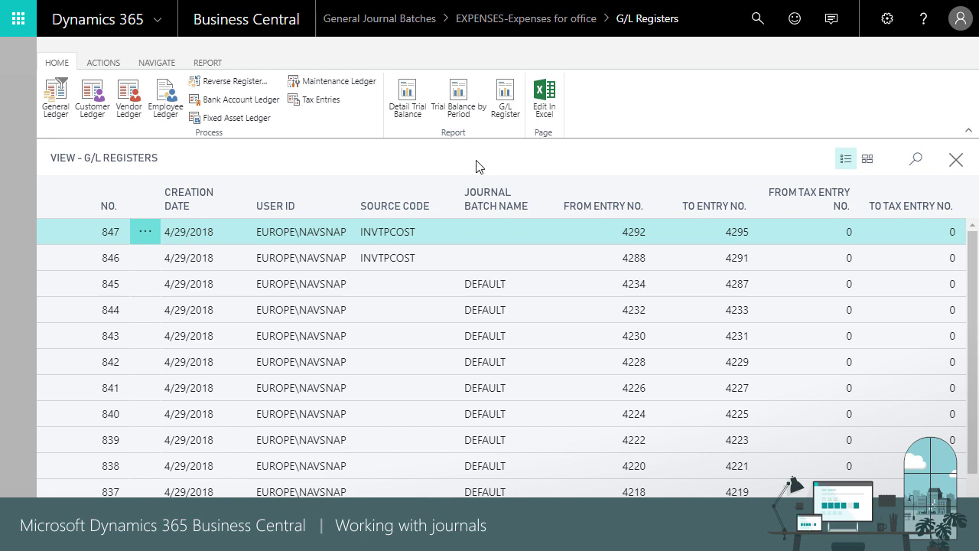
left_click(955, 160)
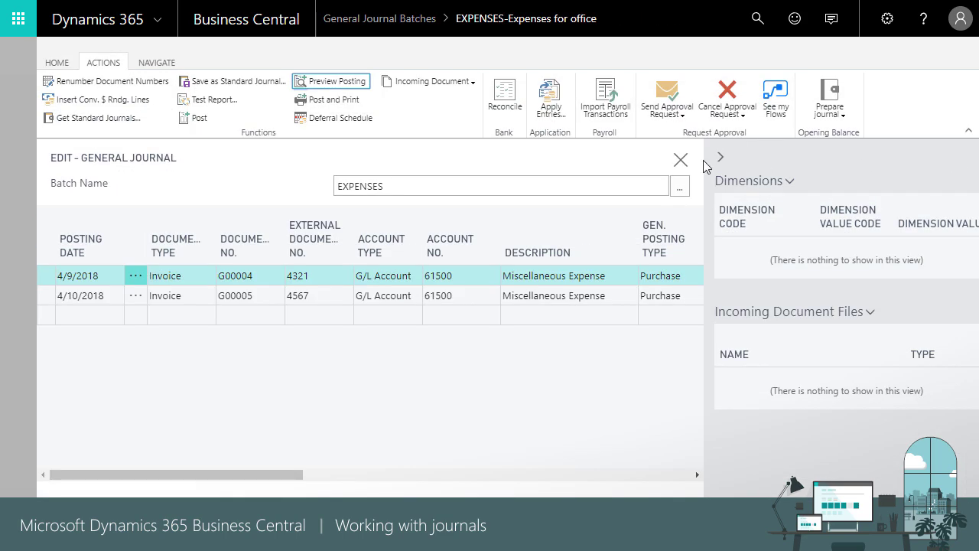
Close the EXPENSES journal and return to the CRONUS USA, Inc. Role Center.
left_click(681, 160)
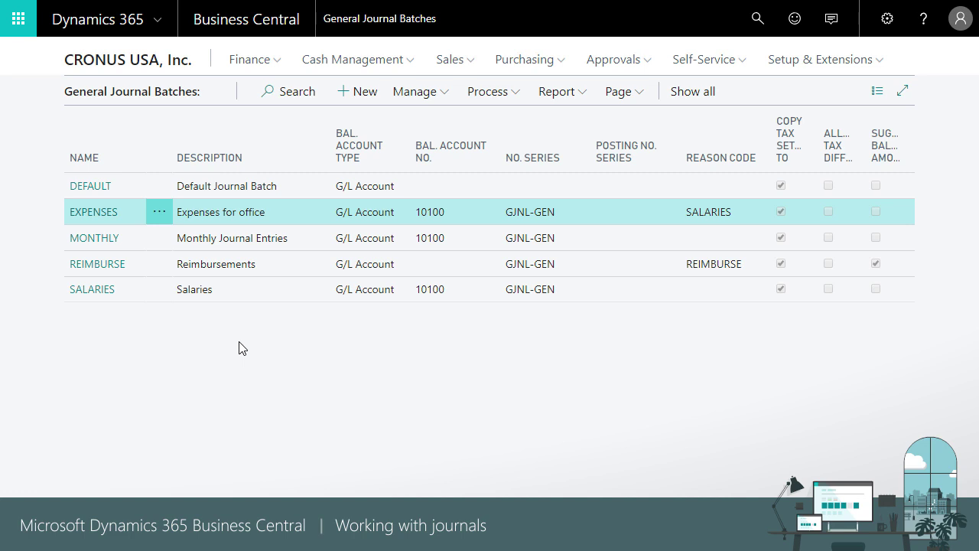
left_click(153, 63)
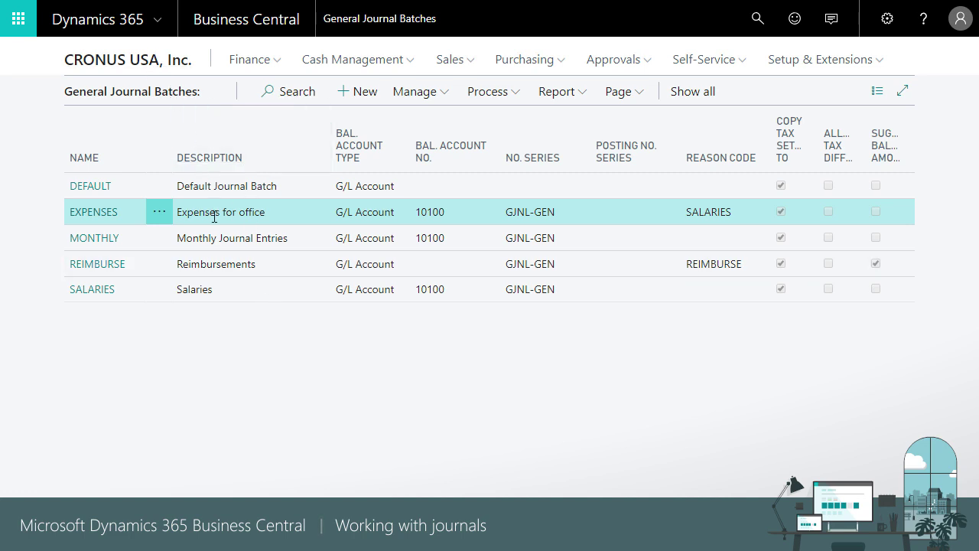